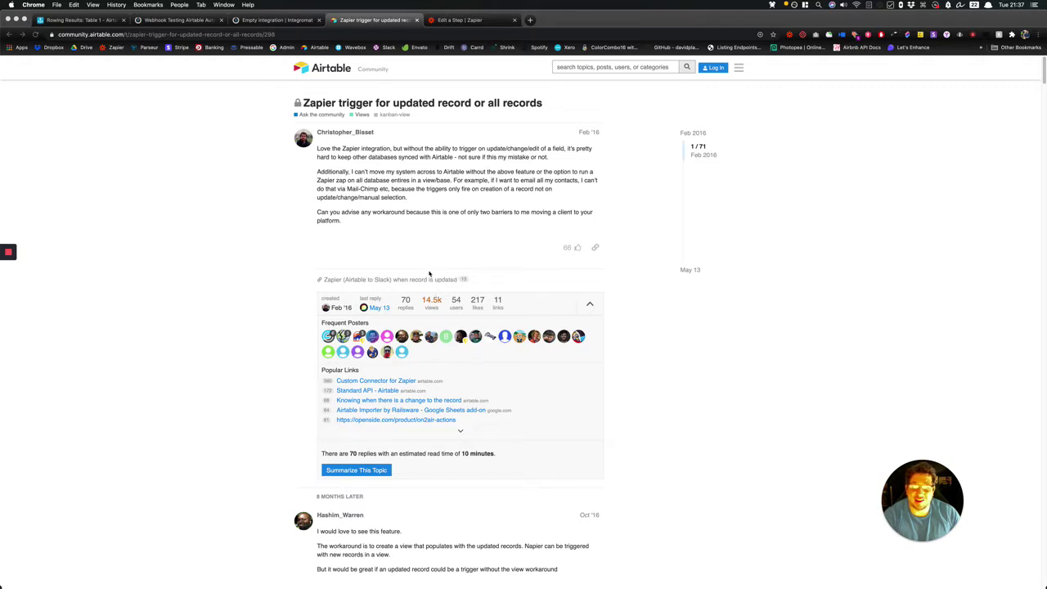
- Skim the Airtable community thread about updated-record triggers, and check which Airtable trigger events Zapier offers
scroll(425, 330, down, 20)
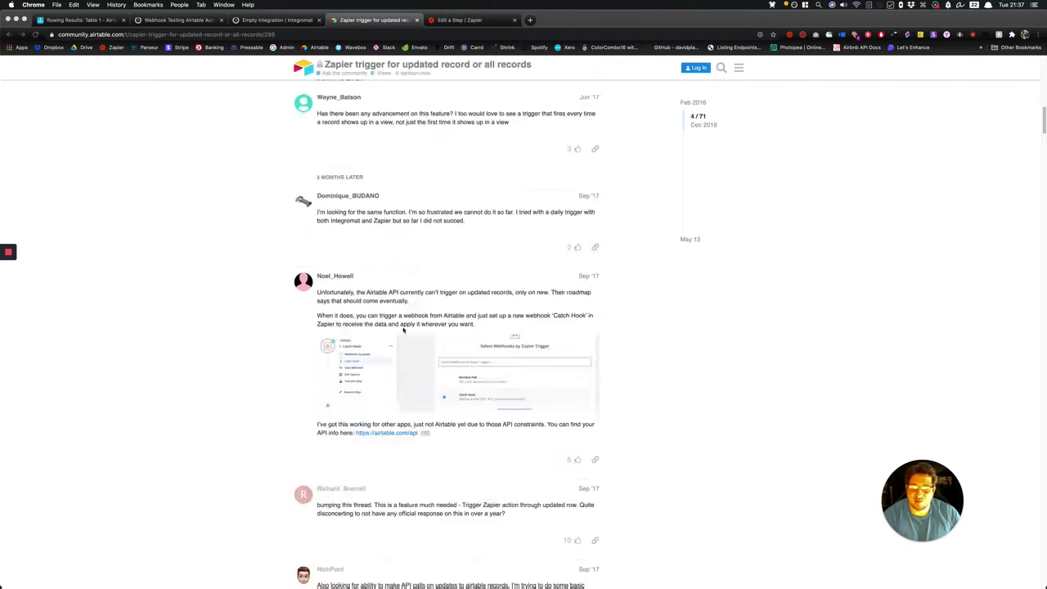
scroll(403, 330, up, 20)
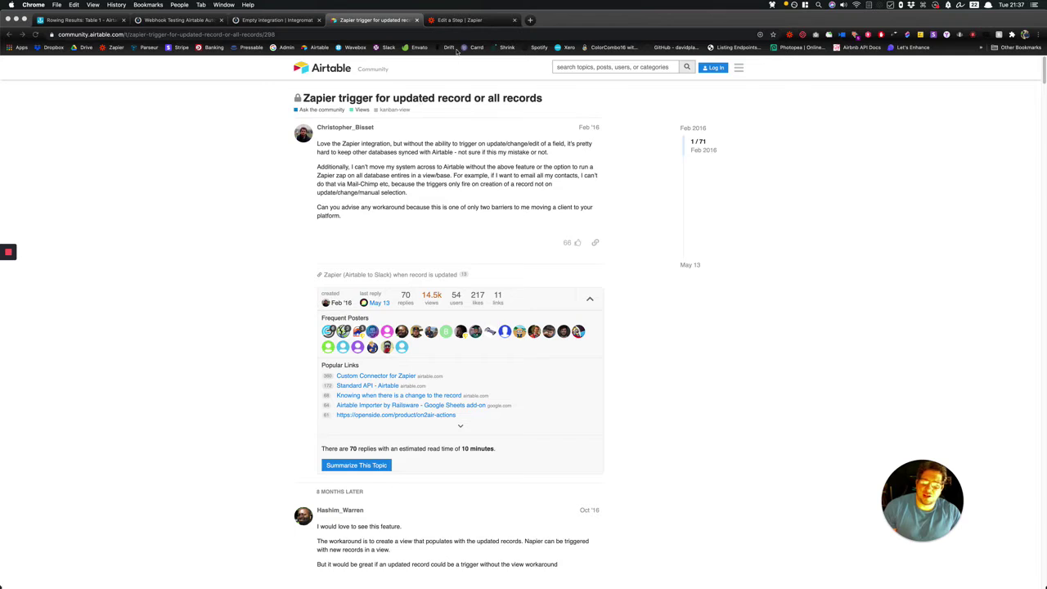
click(453, 20)
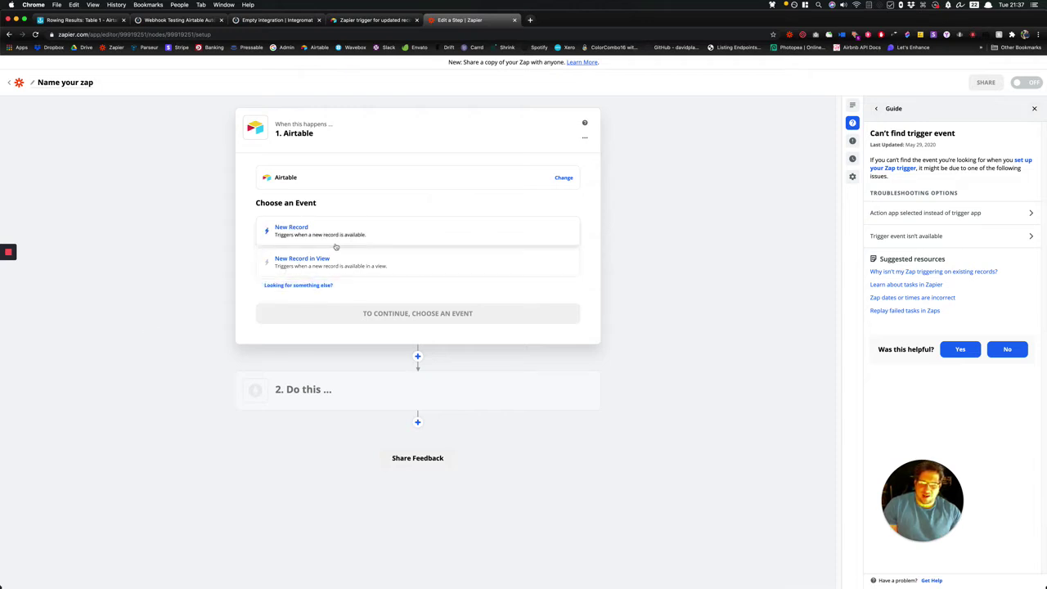
- Switch to the empty Integromat scenario and add an Airtable Watch records trigger
click(275, 20)
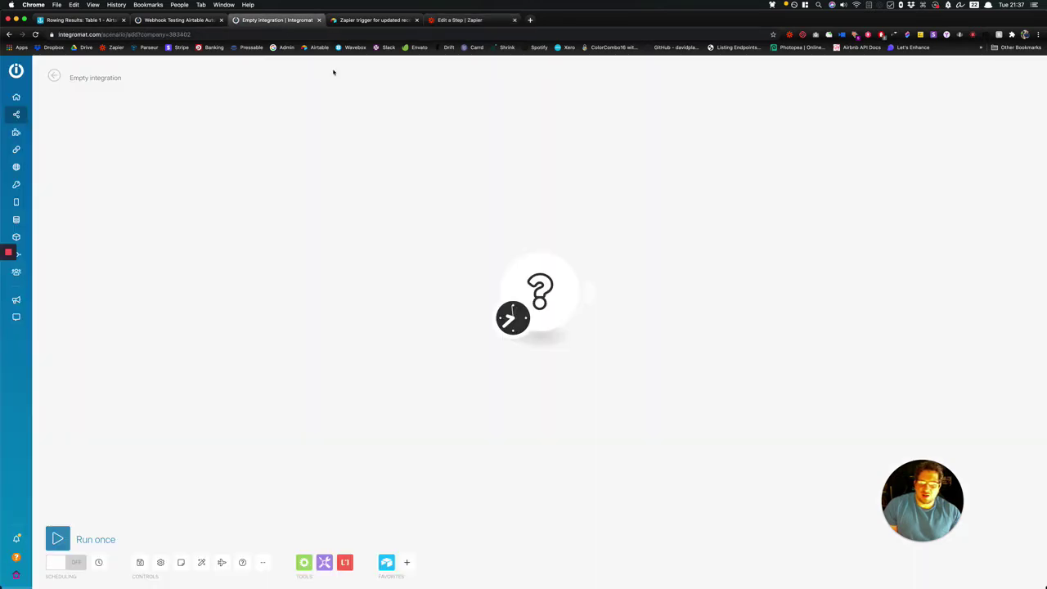
click(542, 311)
click(626, 270)
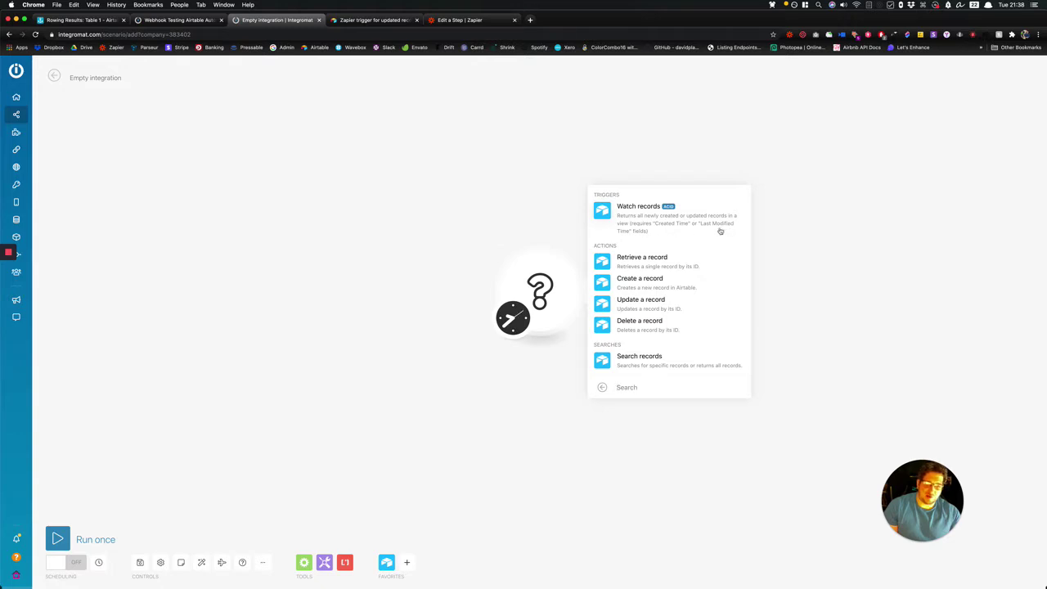
click(648, 226)
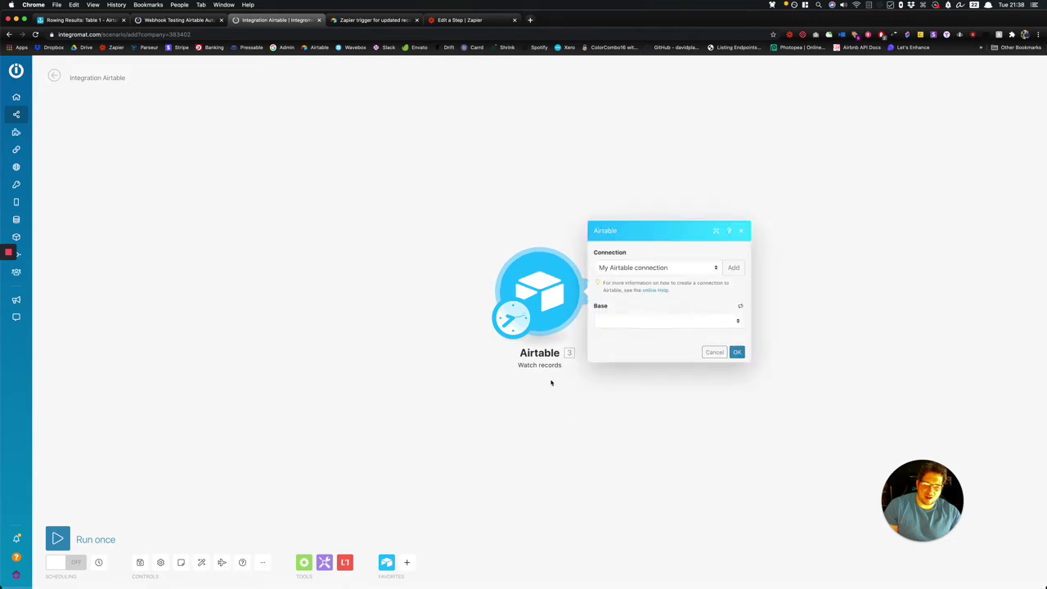
- Examine the Airtable trigger's schedule settings and its options for when the scenario runs
click(484, 381)
click(505, 314)
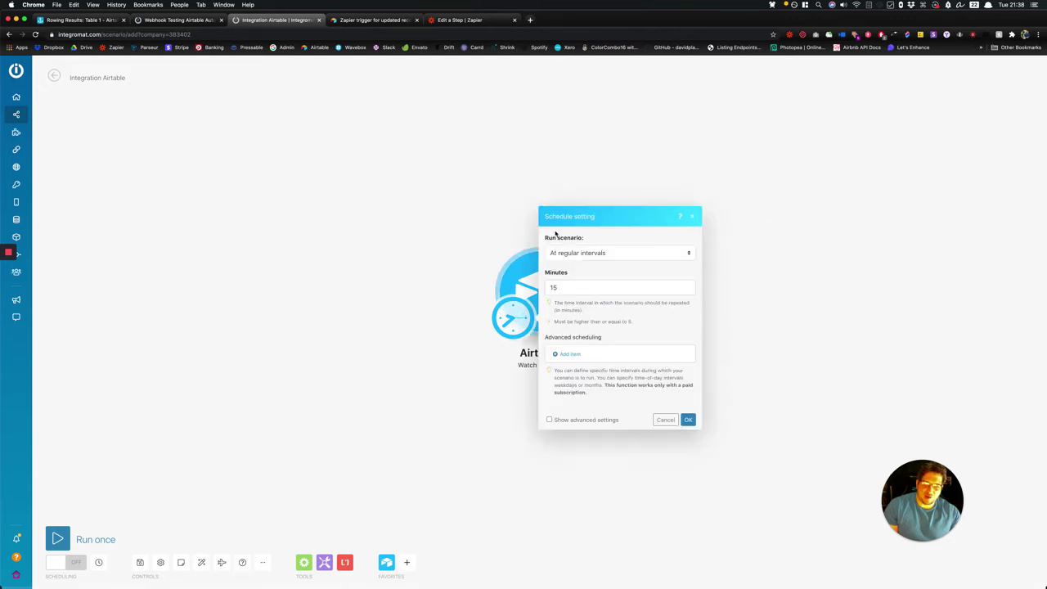
click(564, 255)
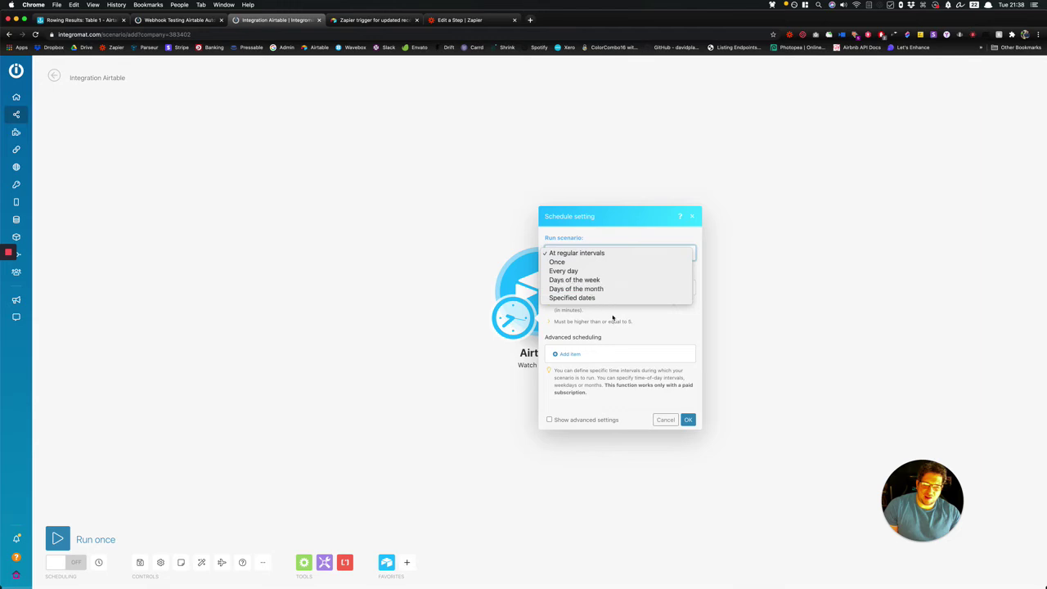
click(648, 324)
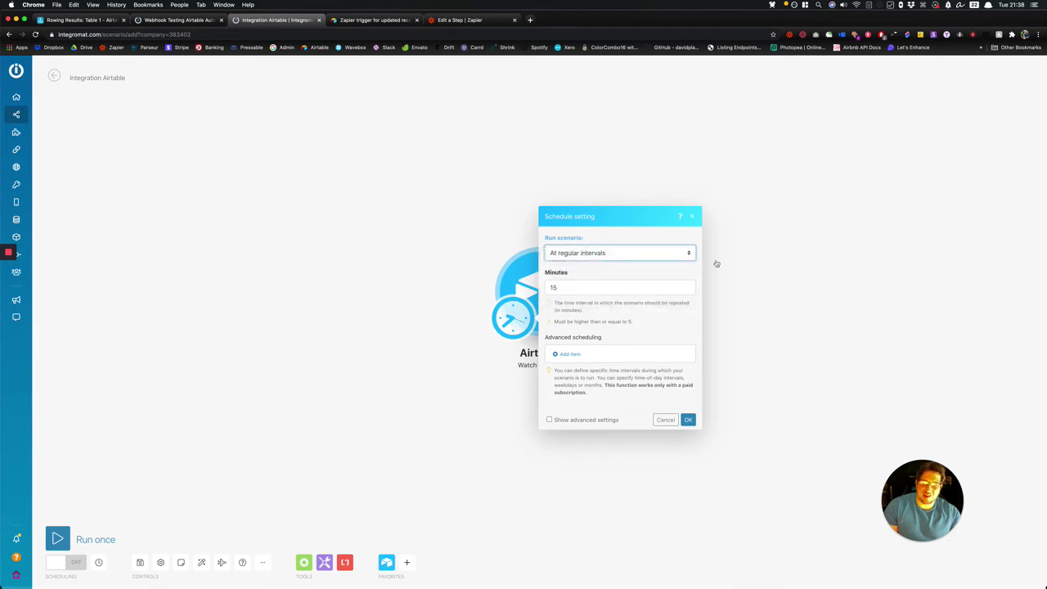
click(776, 232)
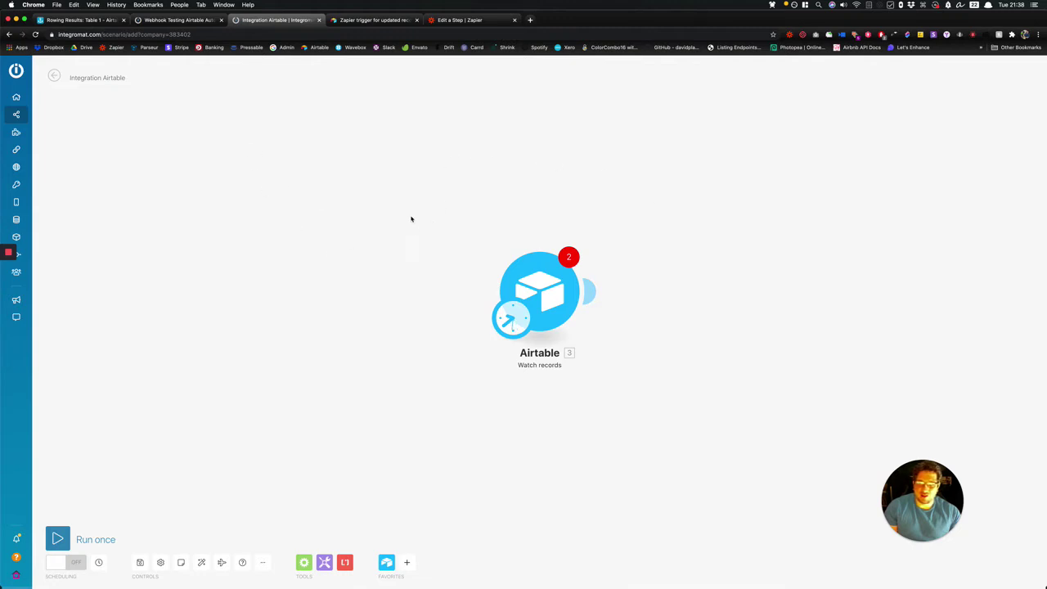
- Open the Webhook Testing Airtable Automations scenario in the editor to view its webhook, router and record updates
click(147, 22)
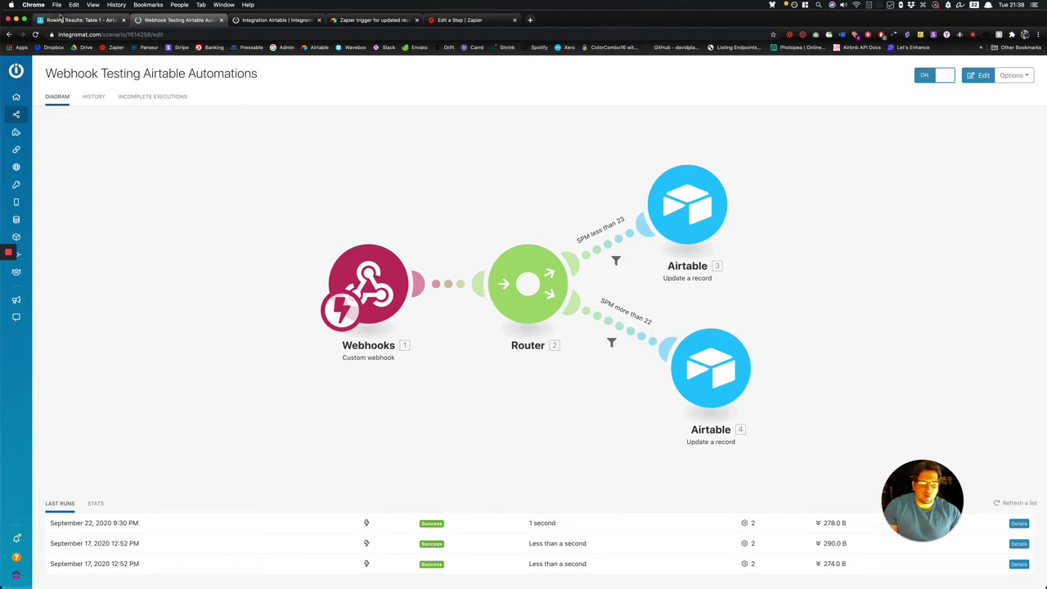
click(318, 192)
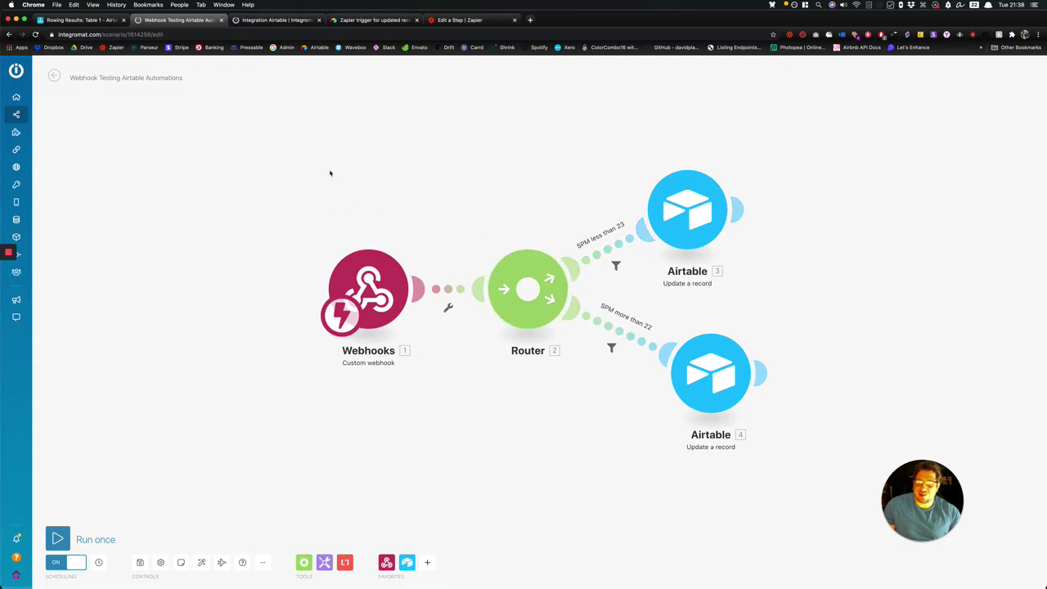
- In the Airtable Rowing Results base, re-enter 22 as the SPM of the 2x10 min / 2min rest workout and check its Intensity
click(82, 20)
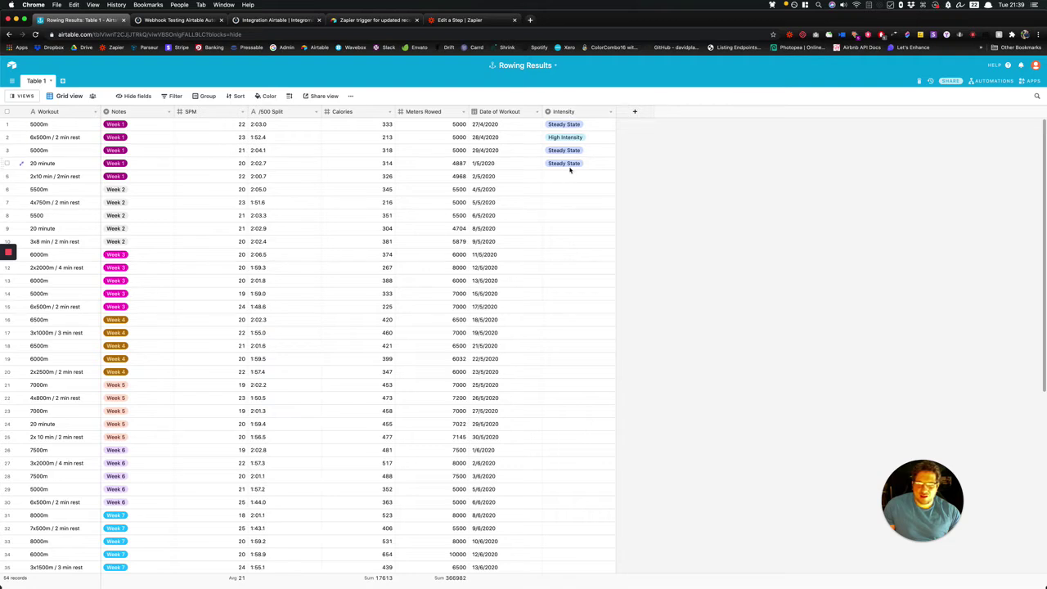
click(232, 177)
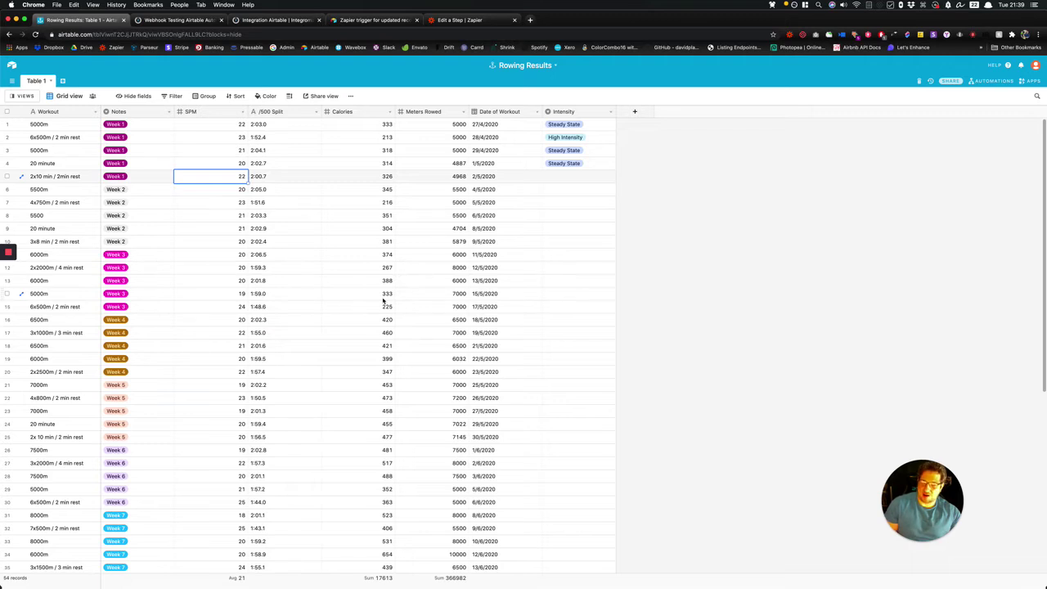
click(328, 188)
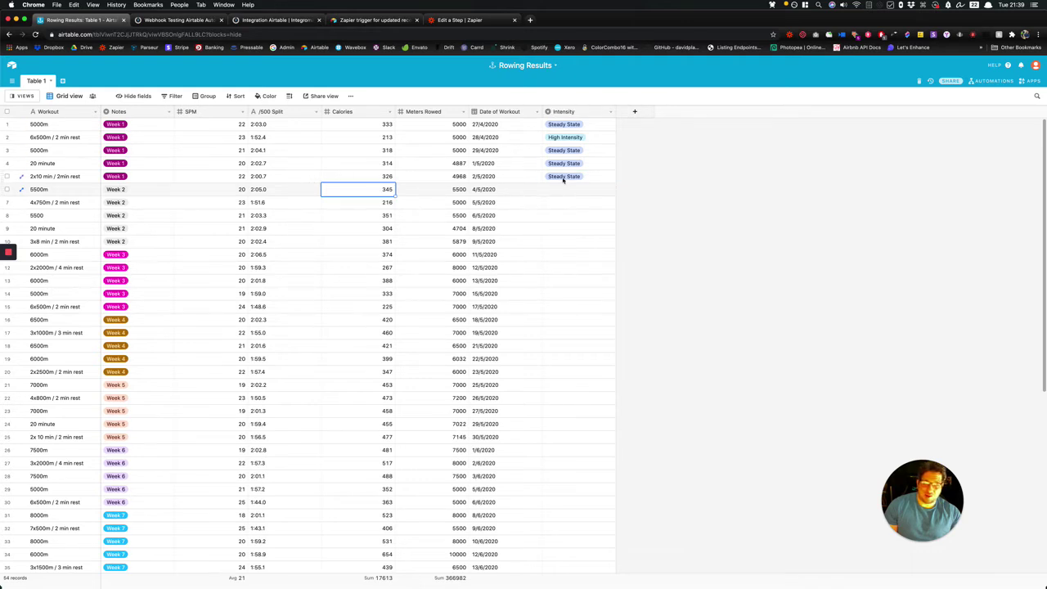
click(609, 177)
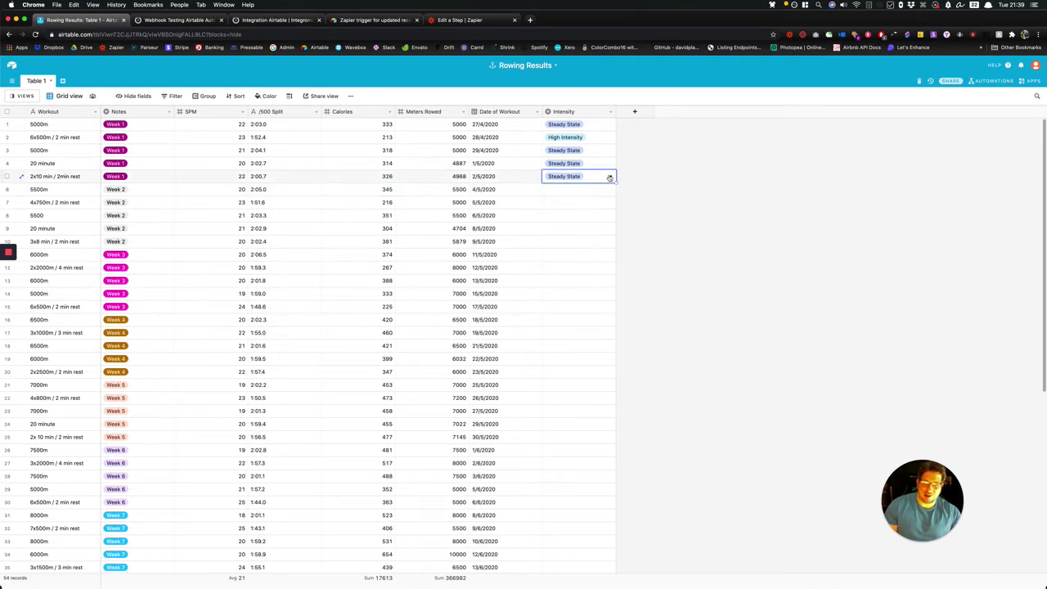
click(742, 273)
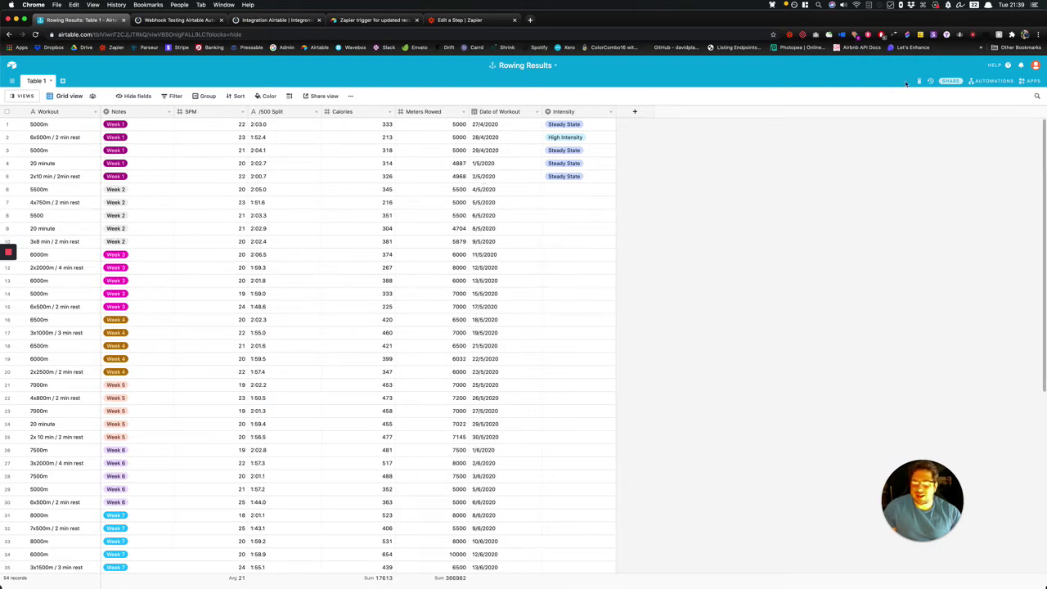
- Review the trigger types available for Automation 1 and return to the list of automations
click(991, 82)
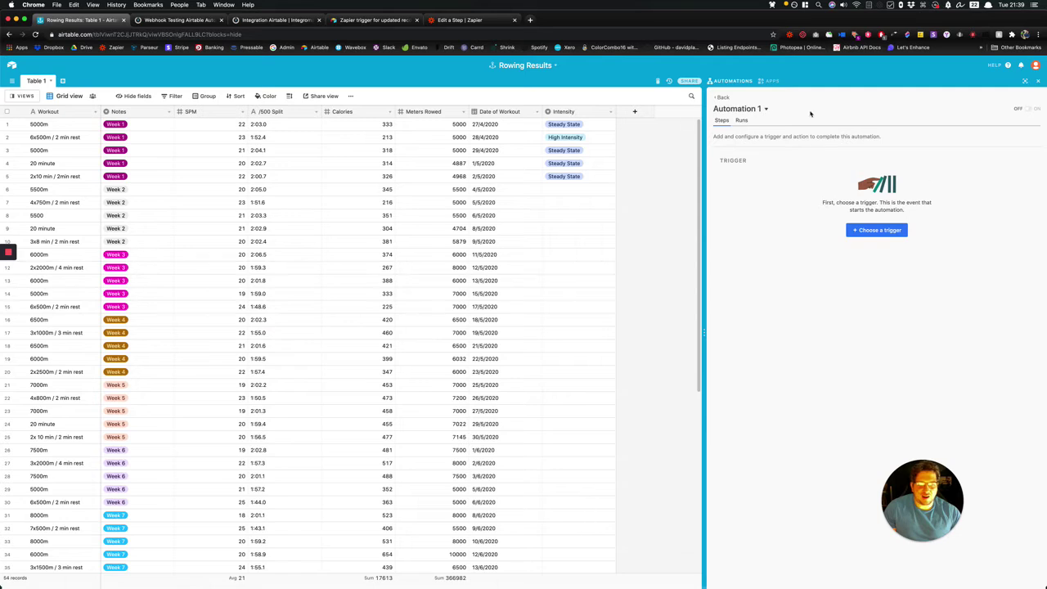
click(874, 230)
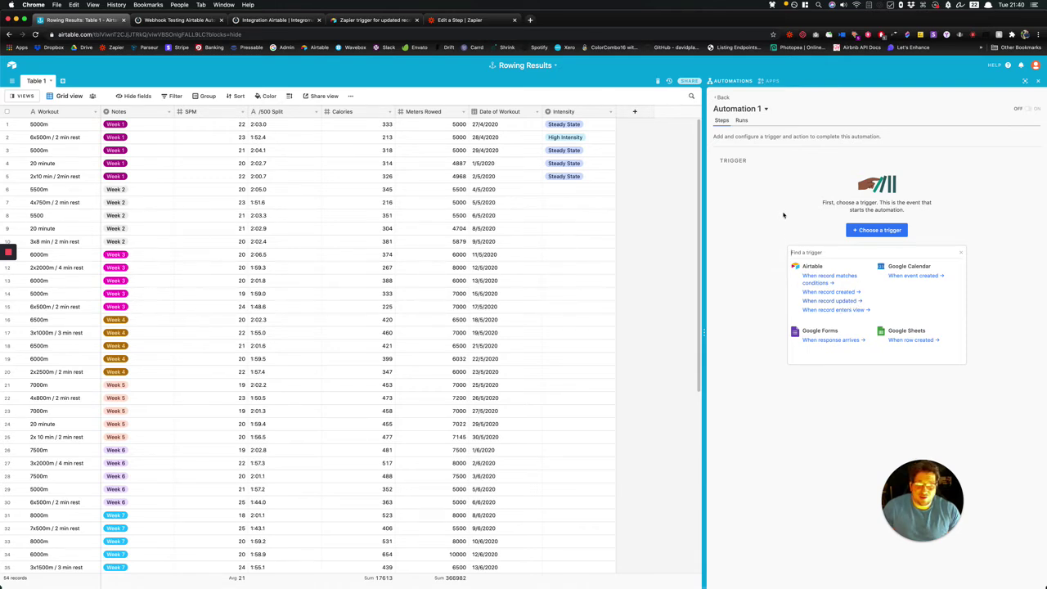
click(783, 215)
click(723, 97)
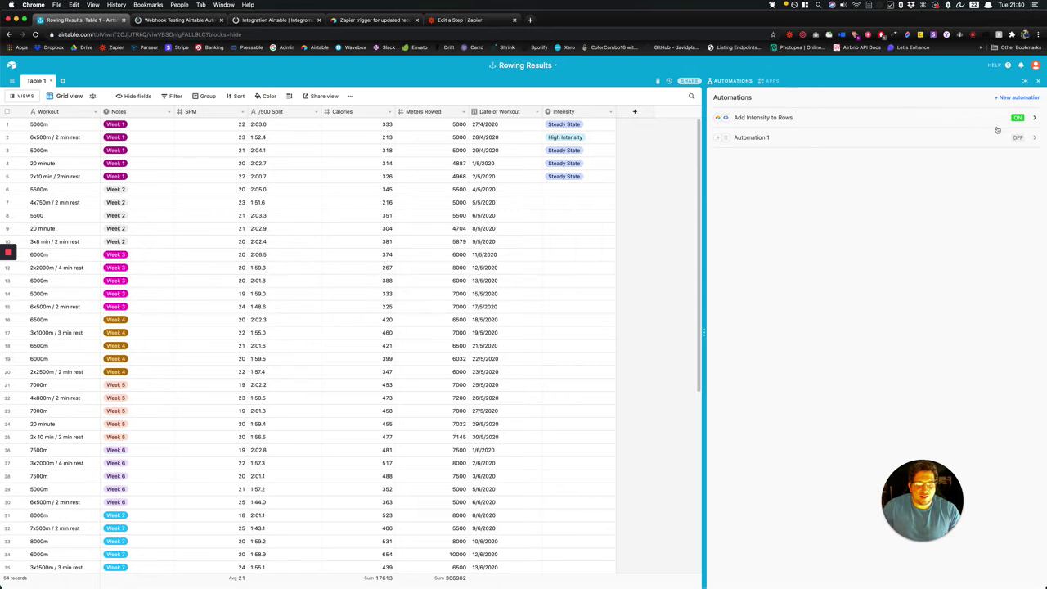
- Examine the Add Intensity to Rows automation, its script code and input variables, and the Integromat webhook scenario it calls
click(887, 122)
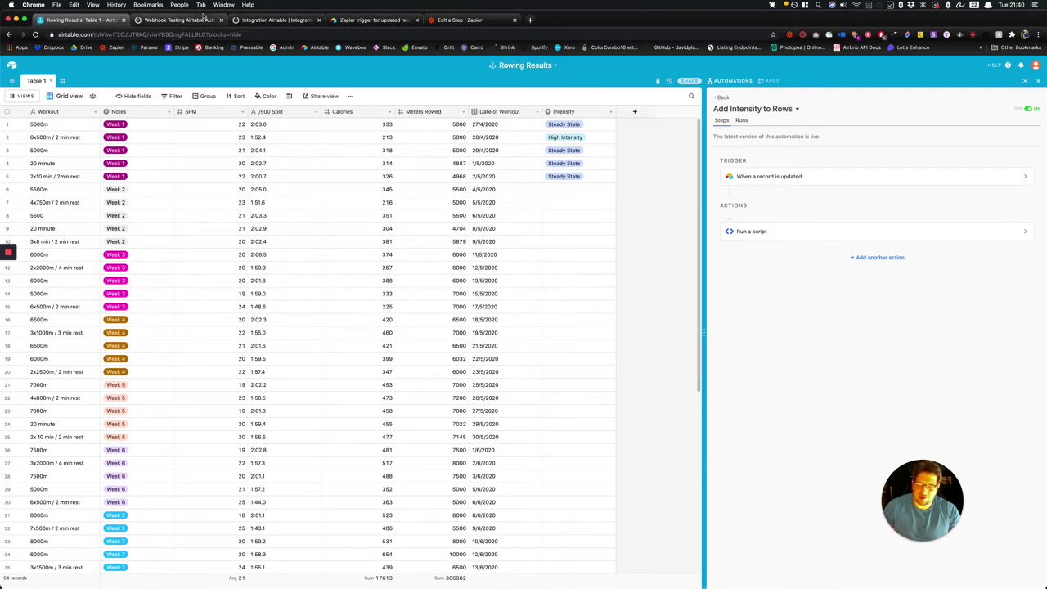
click(203, 18)
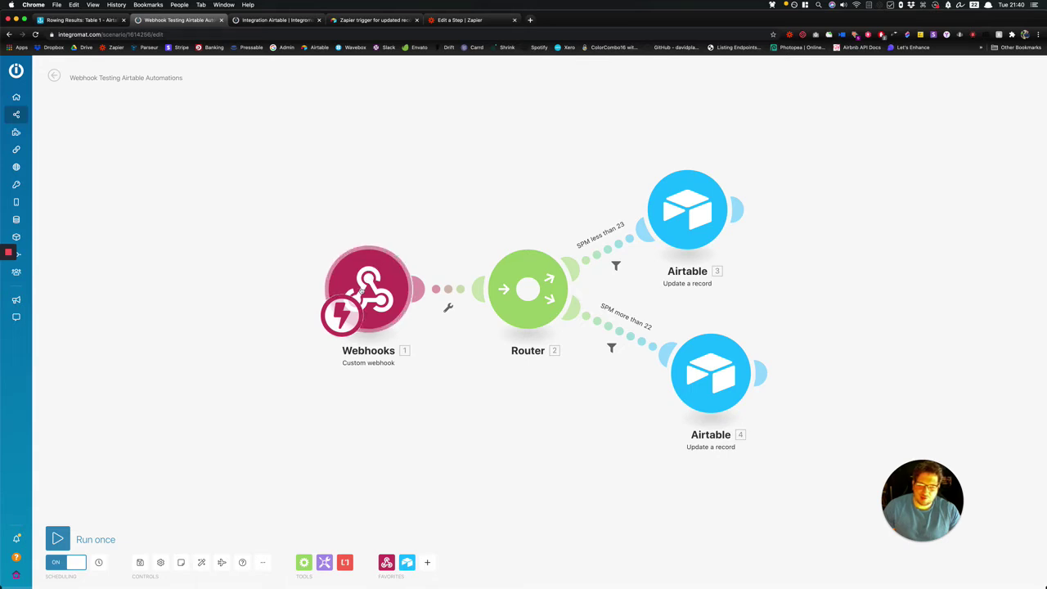
click(112, 21)
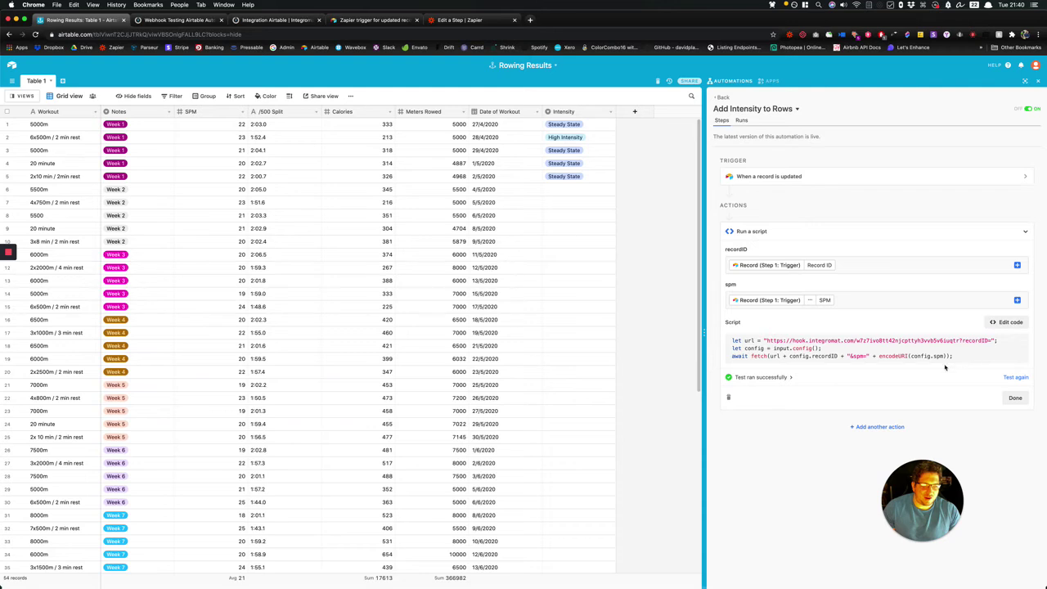
click(999, 326)
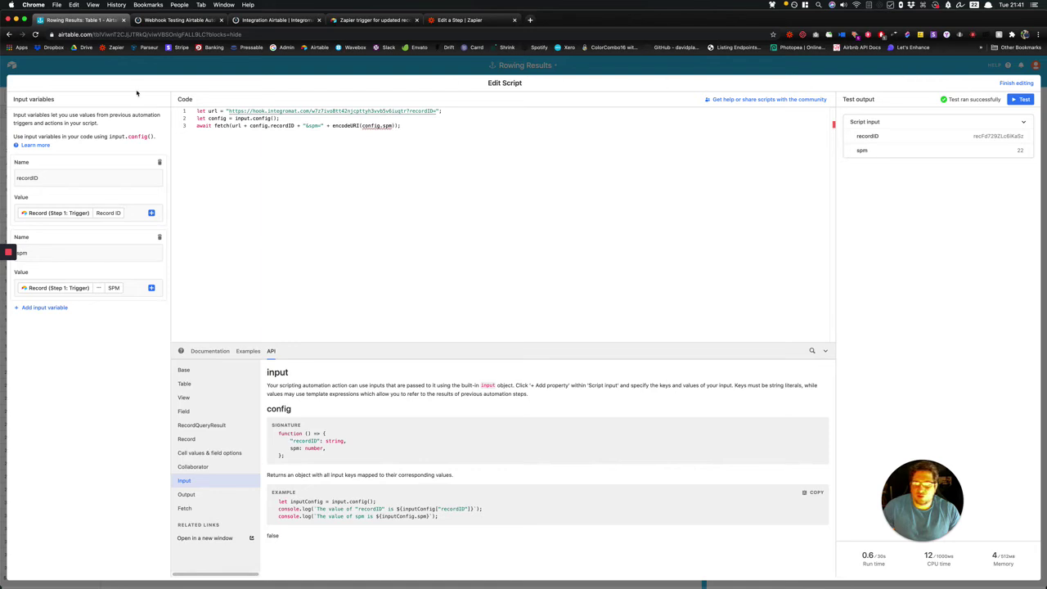
click(118, 73)
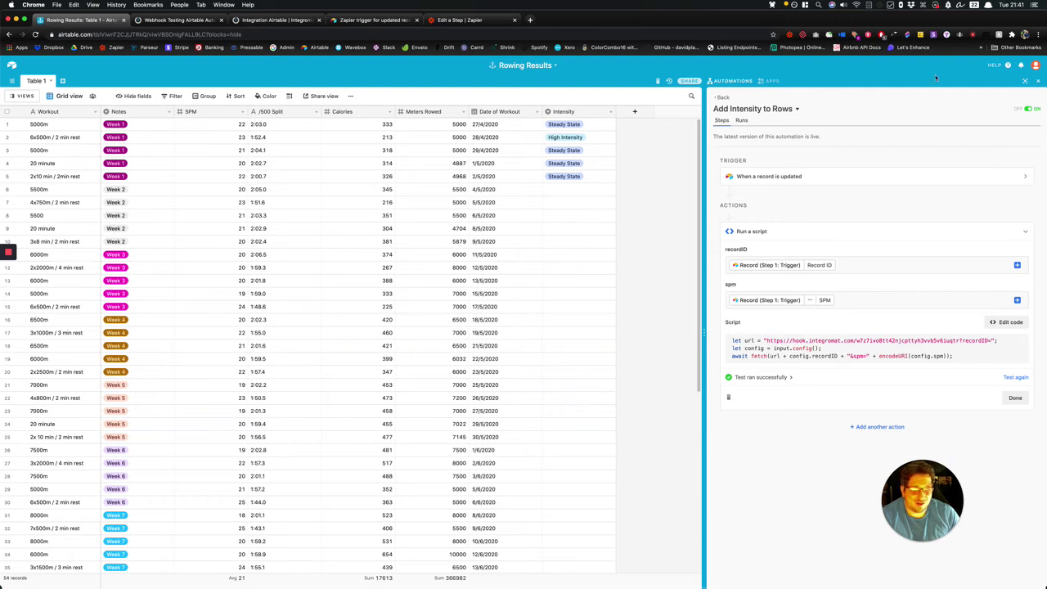
- Show the automation's run history and re-enter 20 as the SPM of the 5500m workout in row 6
click(741, 121)
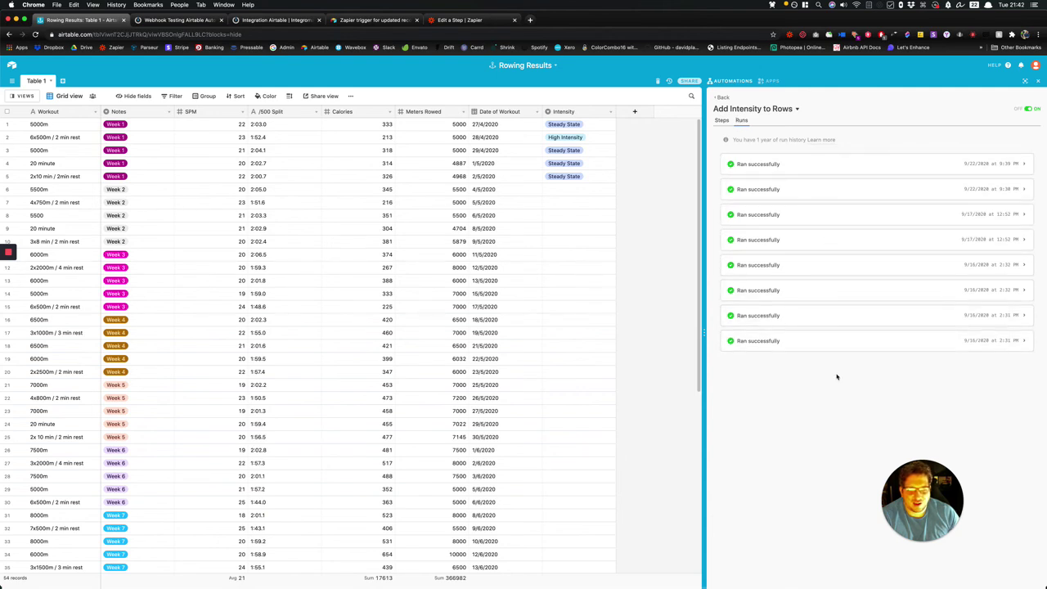
click(222, 193)
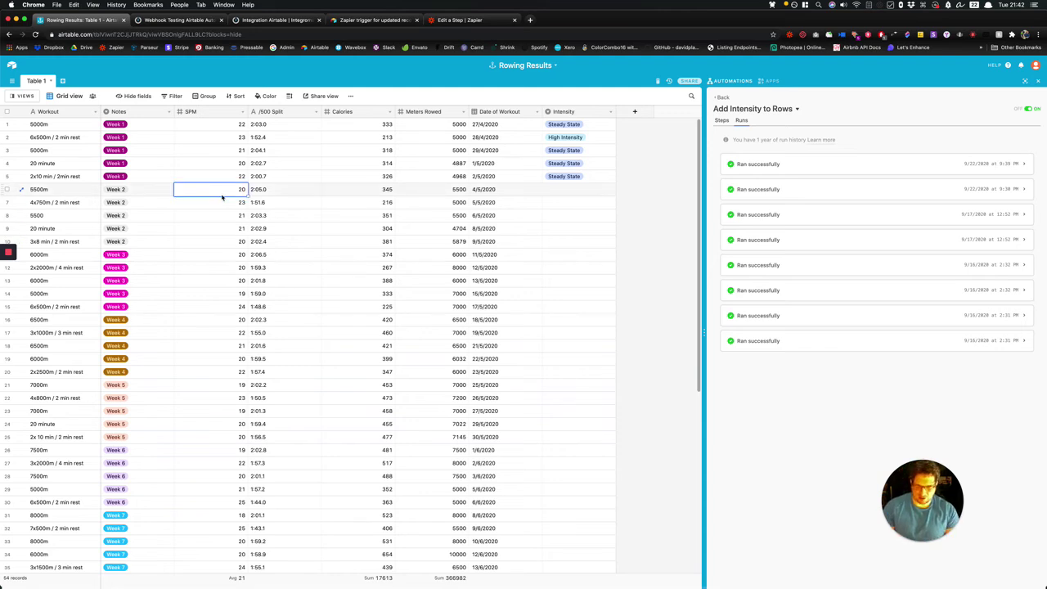
text(20)
click(202, 227)
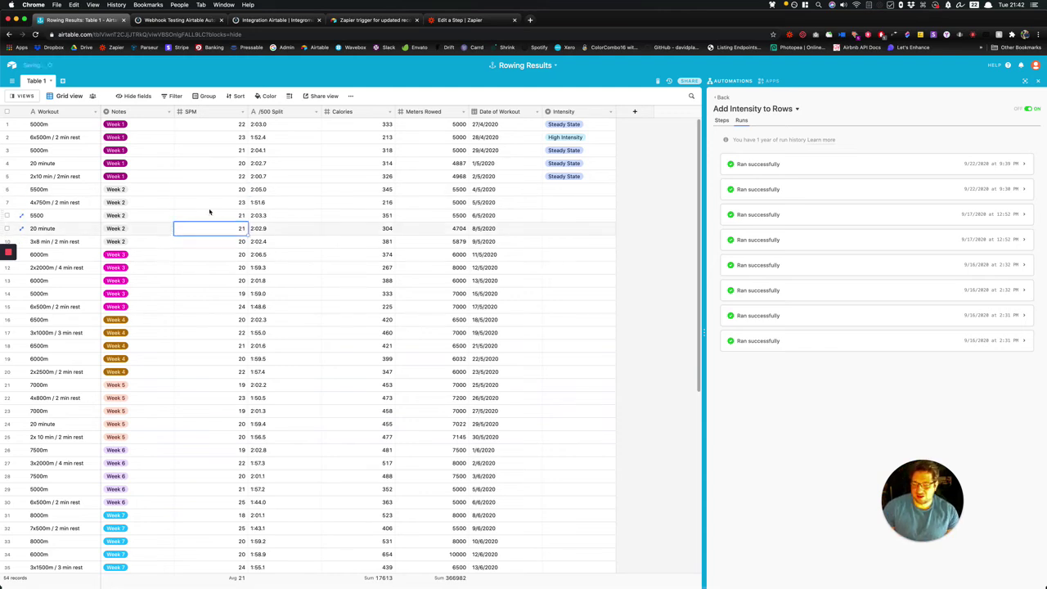
- Set the SPM of the 2x10 min / 2min rest workout in row 5 to 24
click(219, 176)
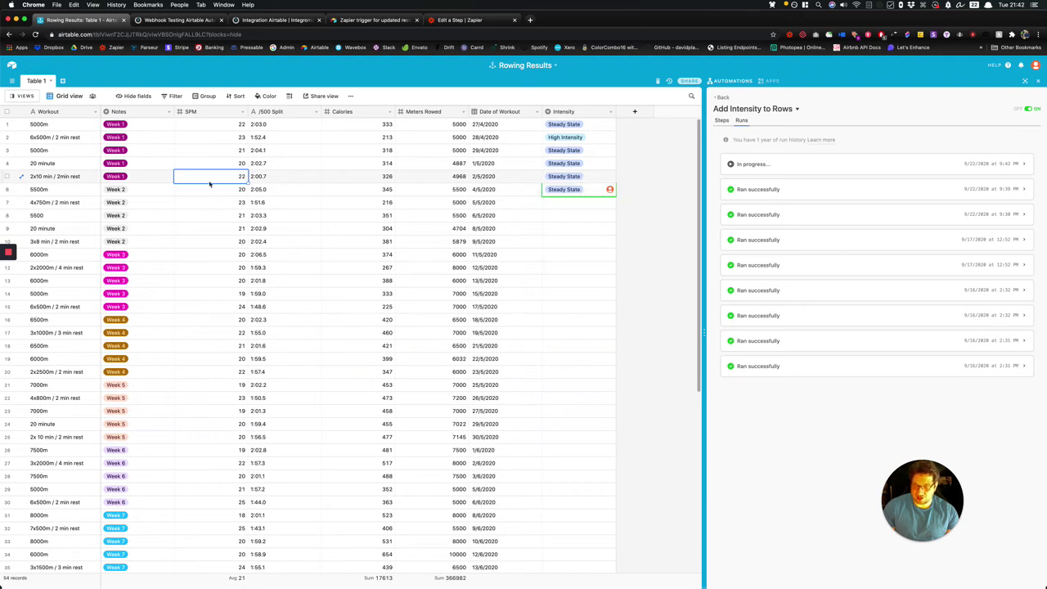
text(24)
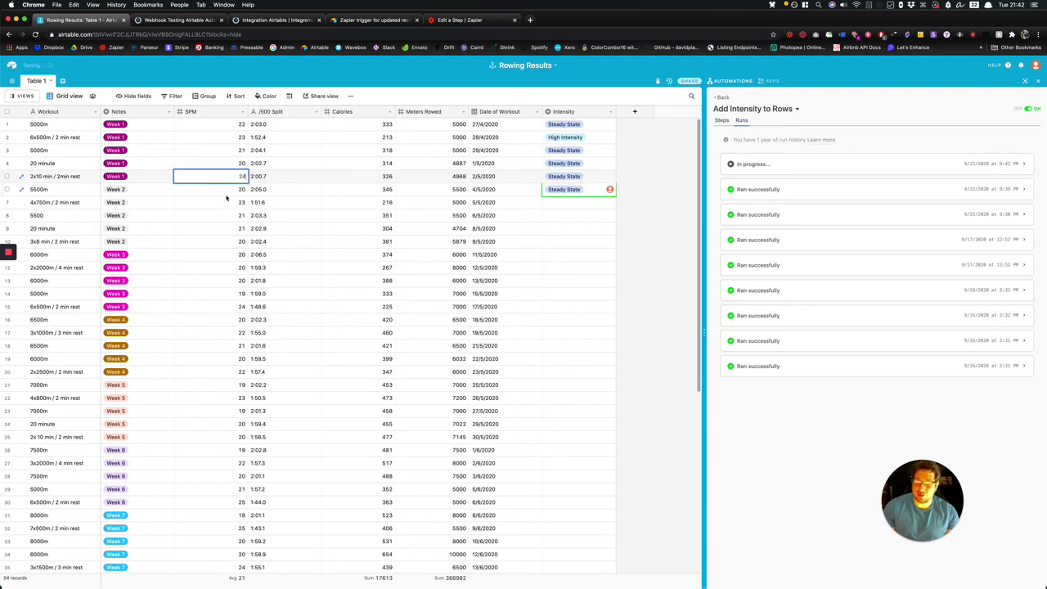
click(226, 205)
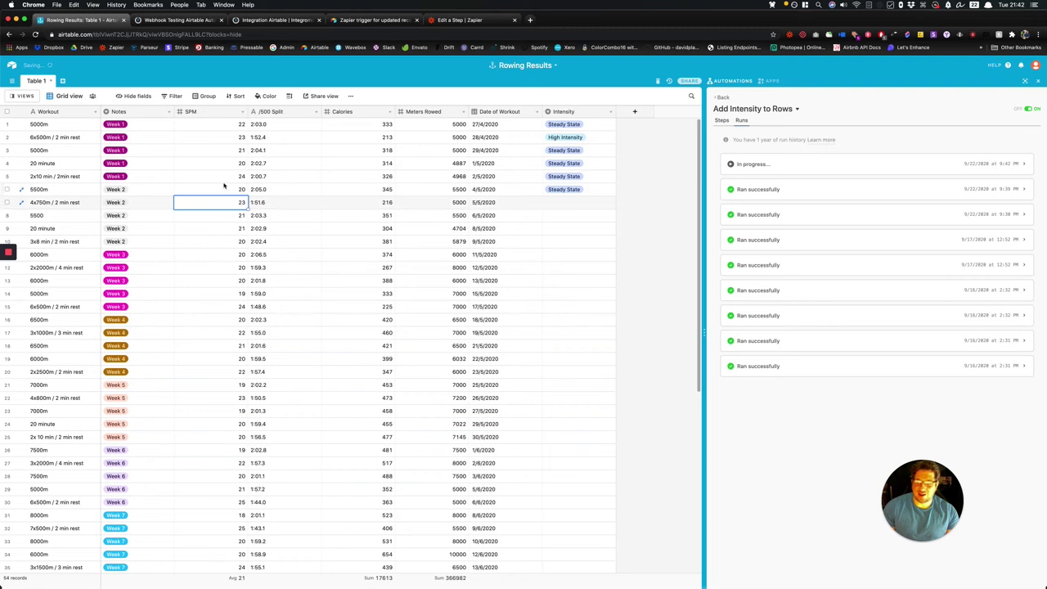
- Set the SPM of the 2x10 min / 2min rest workout to 22 and inspect the details of the latest automation run
click(227, 176)
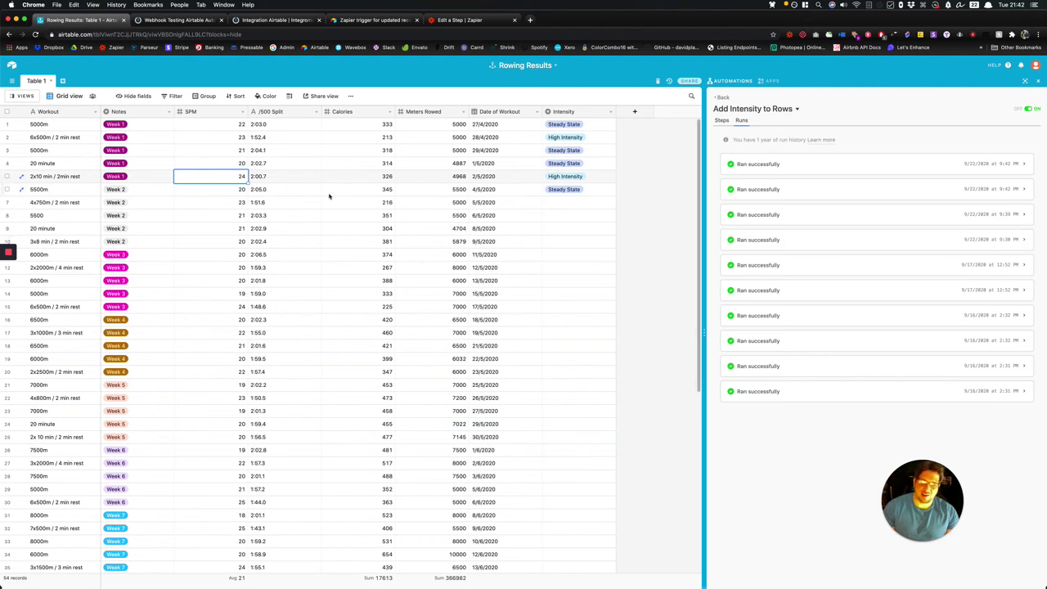
text(20)
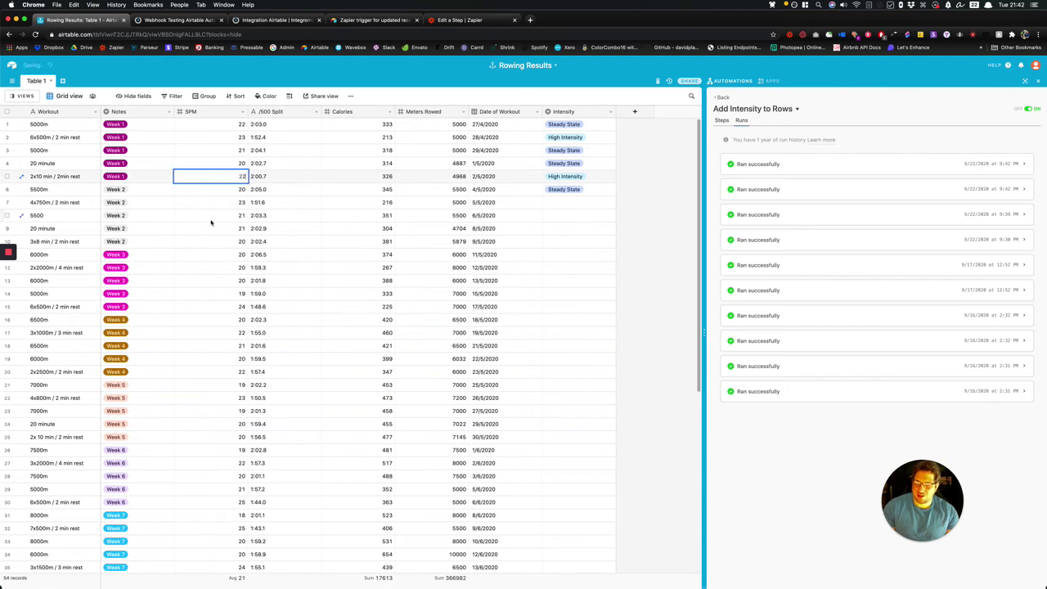
click(212, 229)
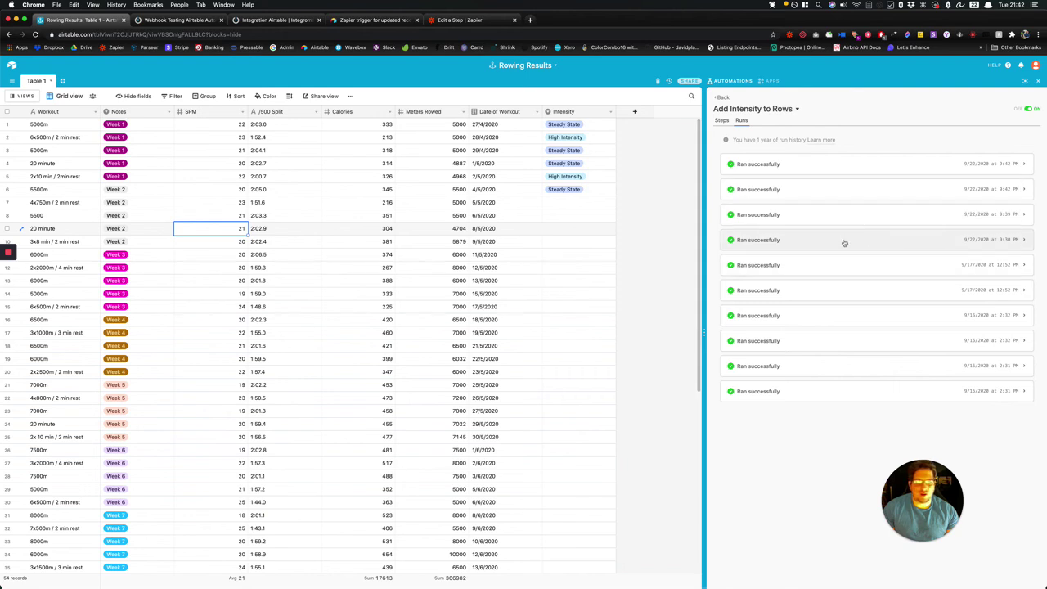
click(818, 164)
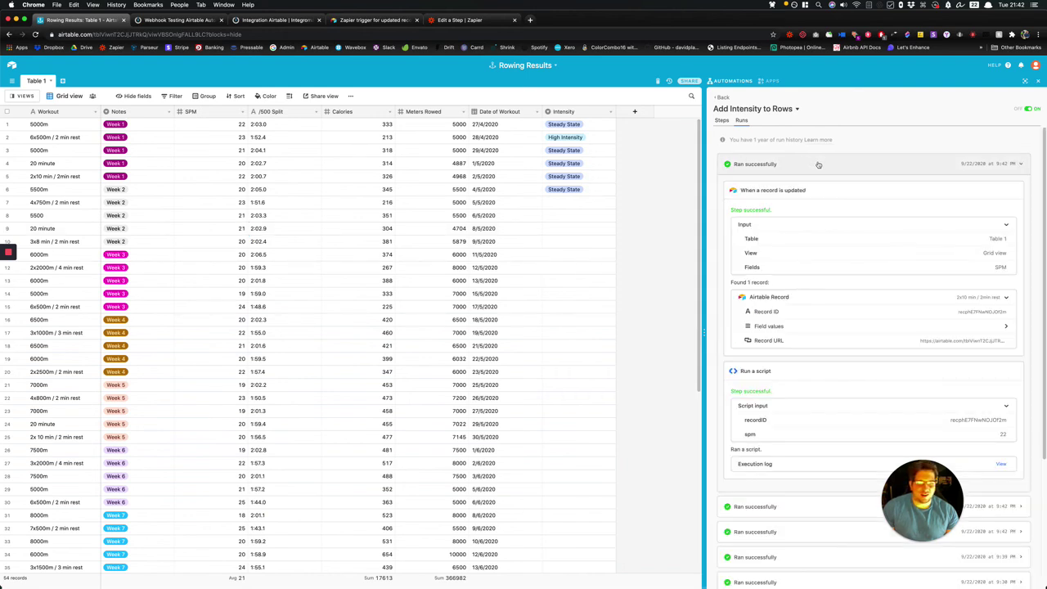
- View the execution log of the script step in the latest automation run, and close it
scroll(840, 281, down, 5)
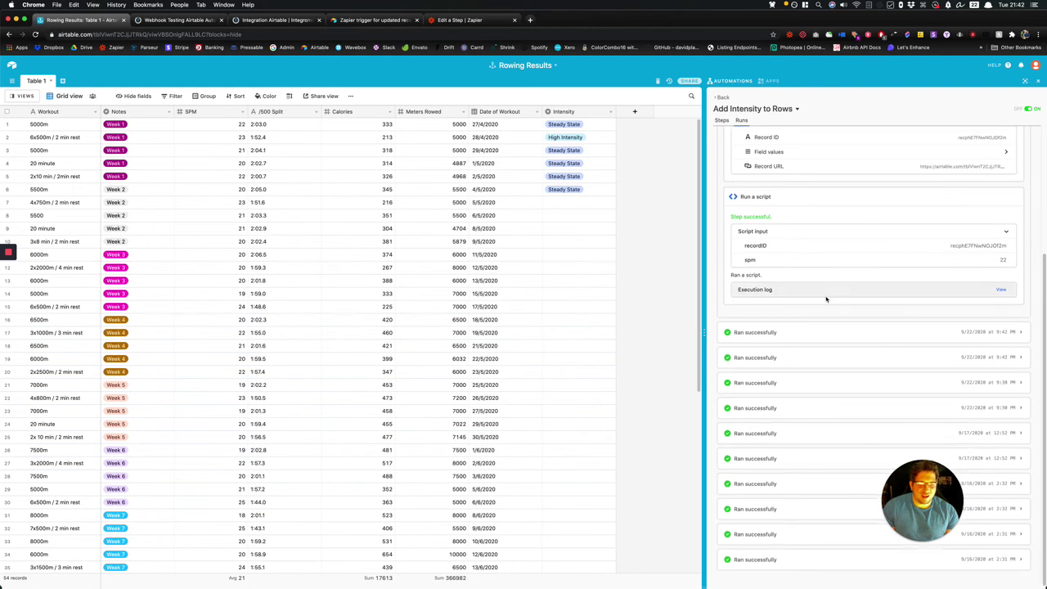
click(1000, 289)
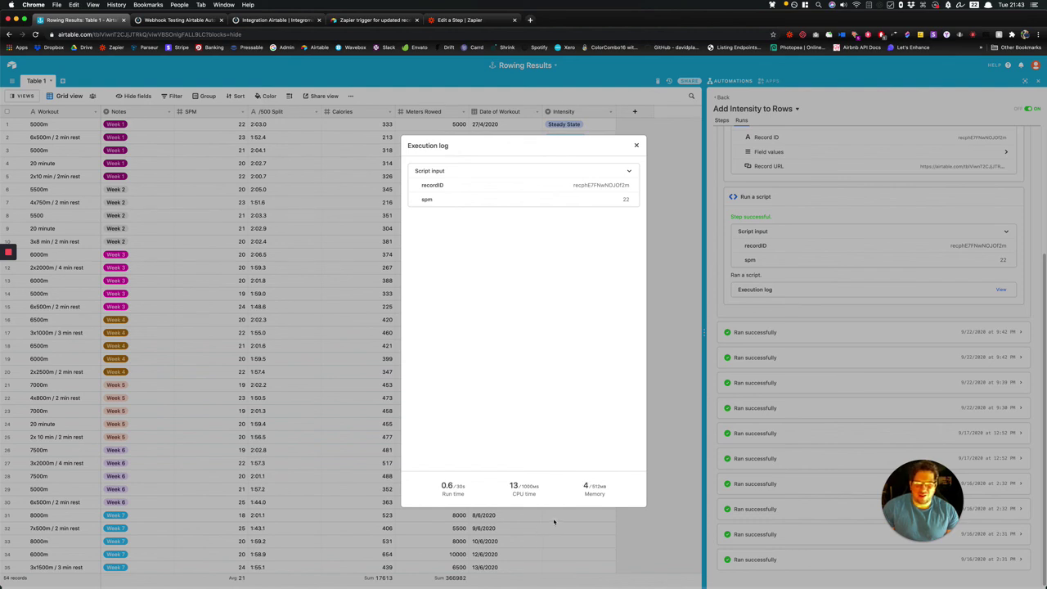
click(636, 145)
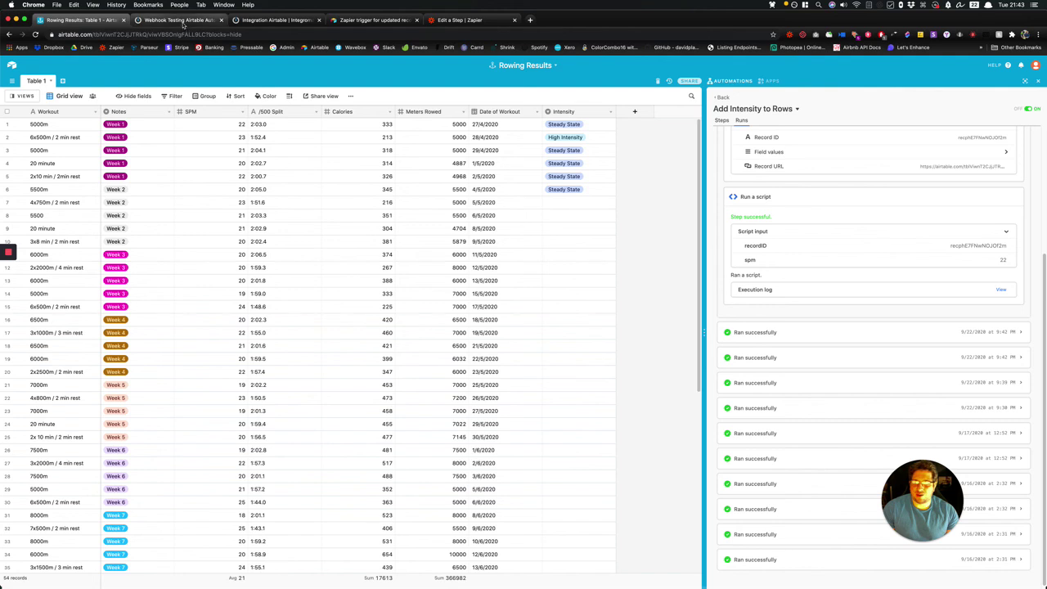
- Compare the Integromat webhook scenario with Zapier's Airtable trigger events, ending back on the Integromat scenario
click(181, 21)
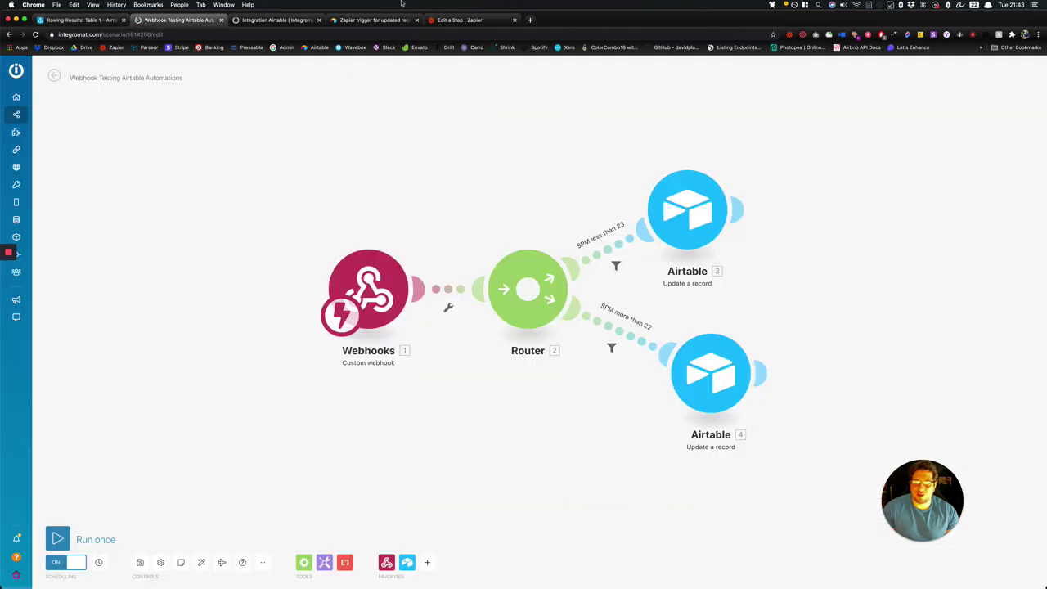
click(459, 20)
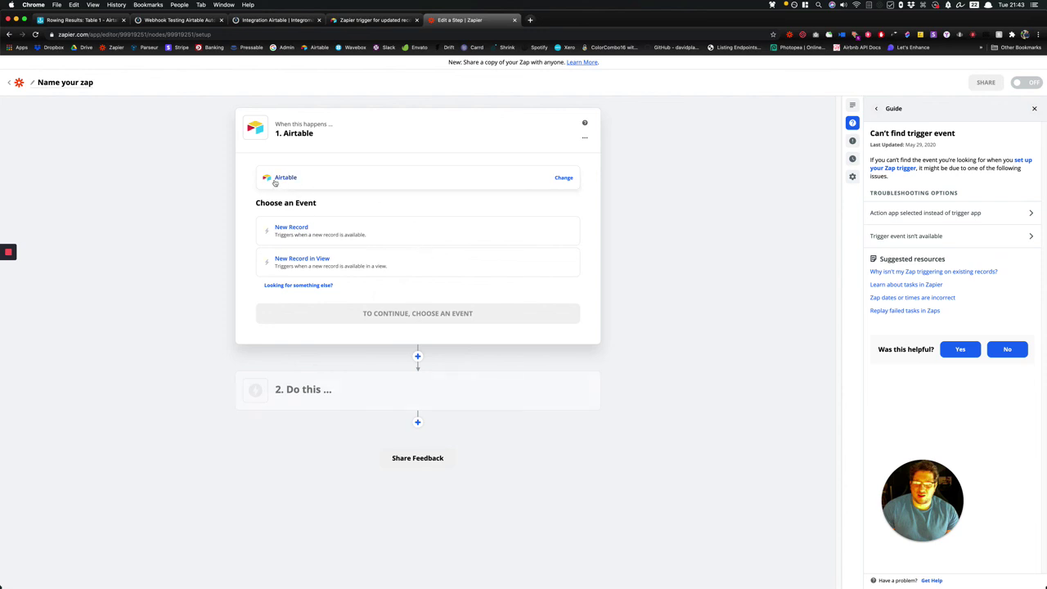
click(176, 20)
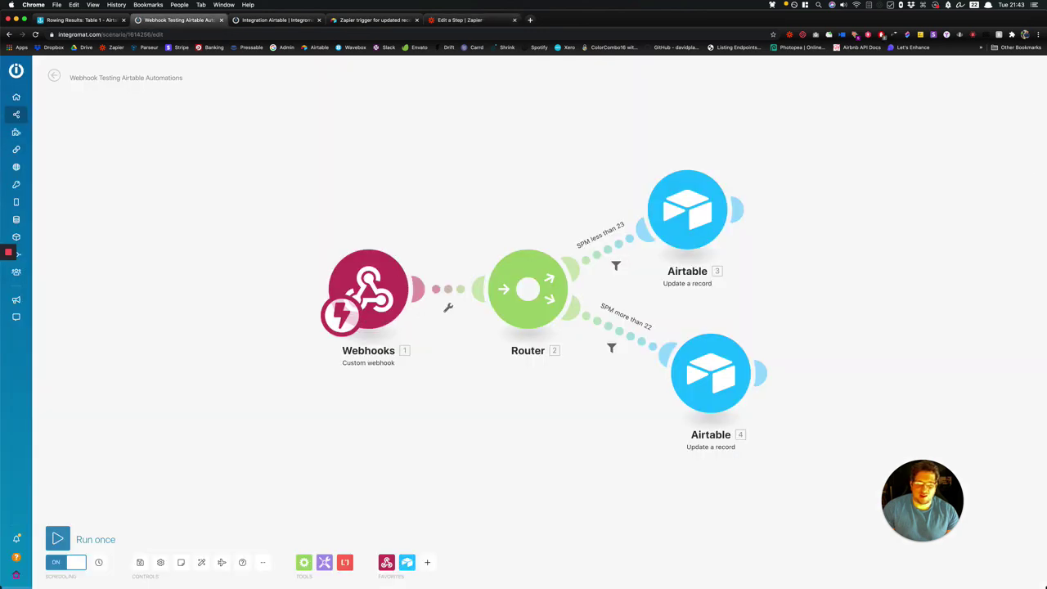